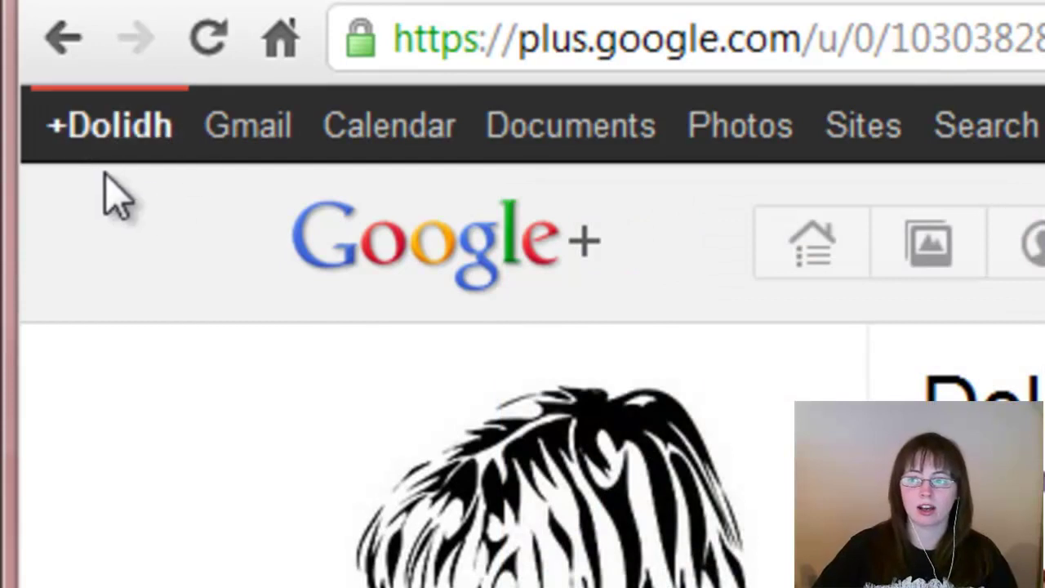
# - Start a hangout from the Google+ page and switch the camera off and back on in the preview
pyautogui.click(129, 152)
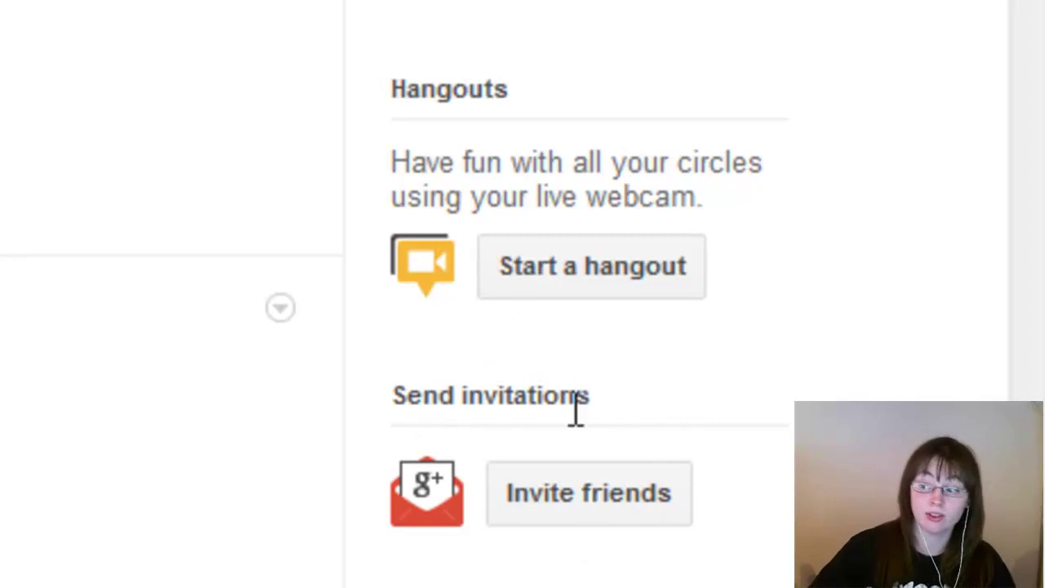
pyautogui.click(579, 264)
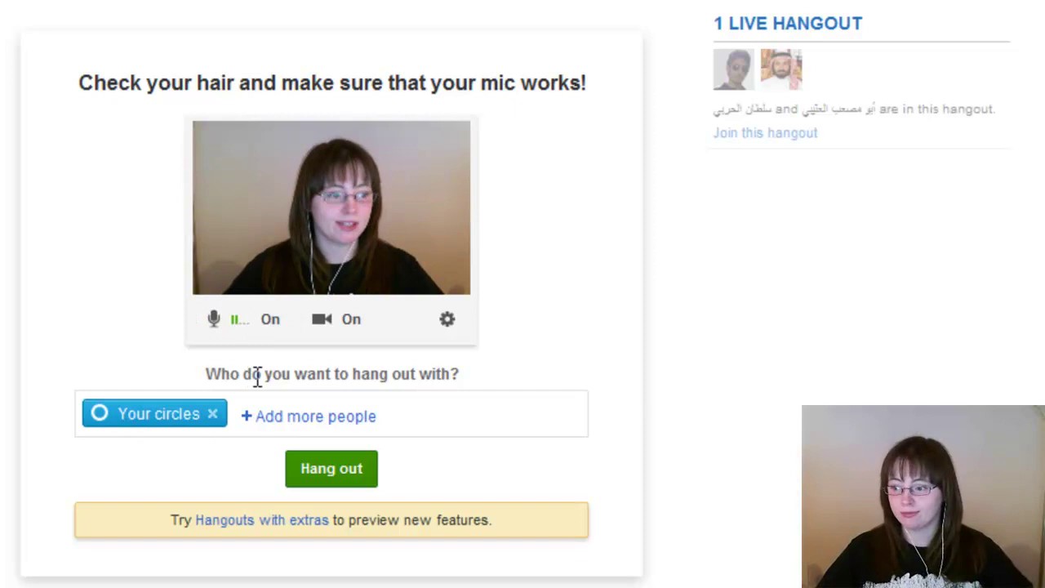
pyautogui.click(341, 326)
pyautogui.click(343, 322)
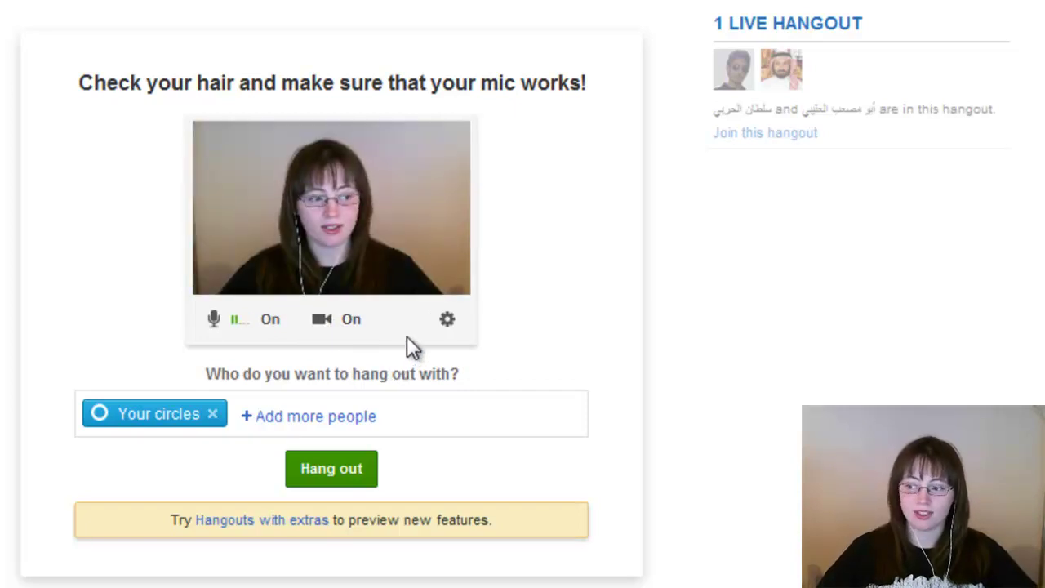
# - Review the camera and connection speed choices in the hangout settings, and leave them without saving changes
pyautogui.click(448, 321)
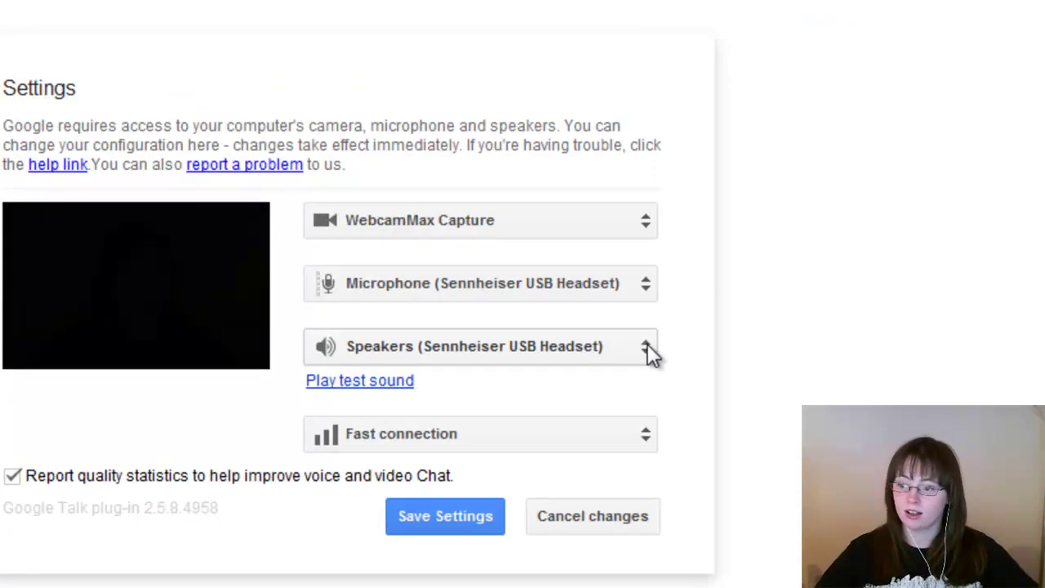
pyautogui.click(648, 218)
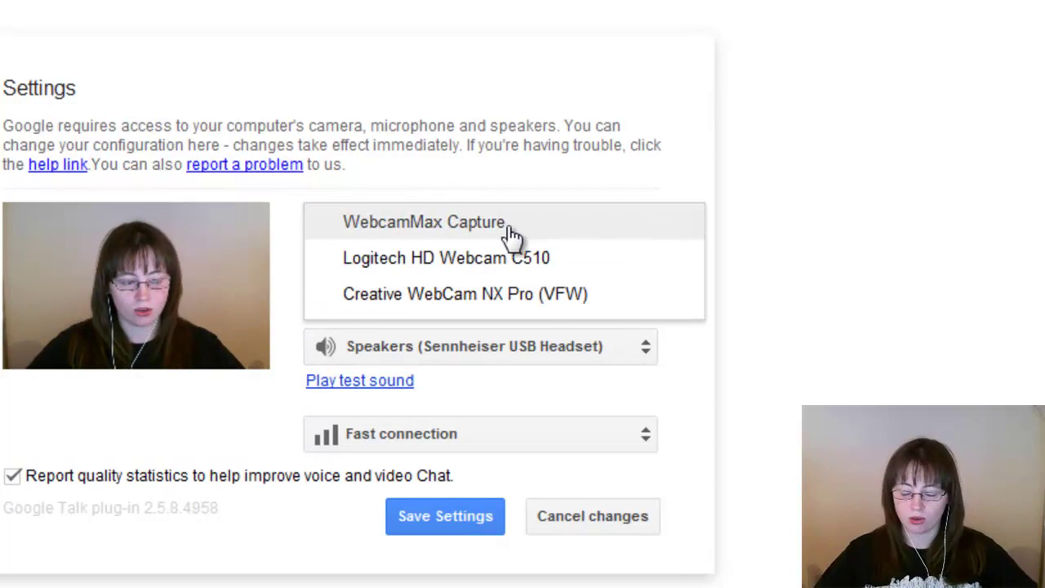
pyautogui.click(948, 302)
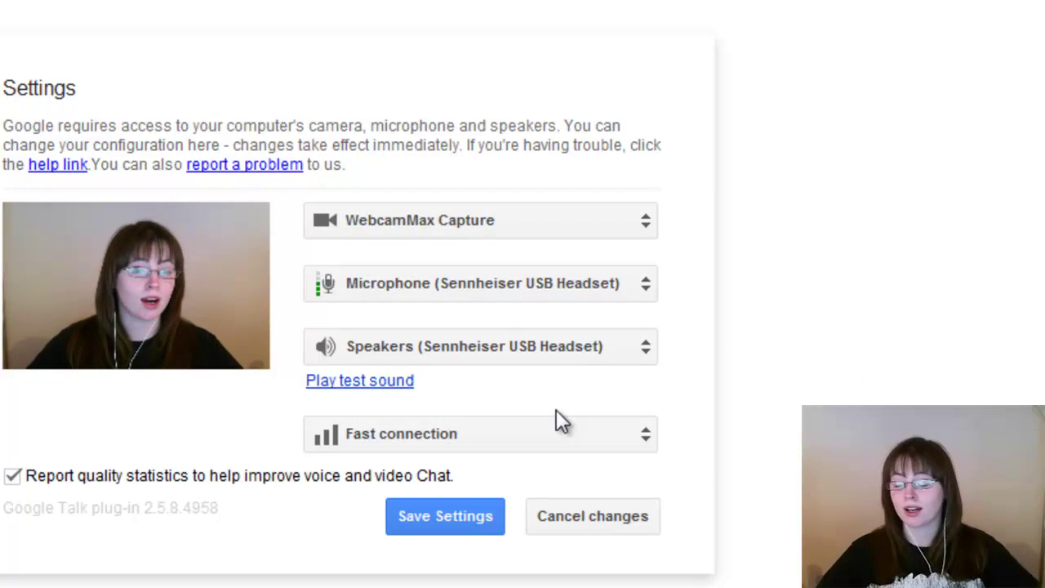
pyautogui.click(556, 434)
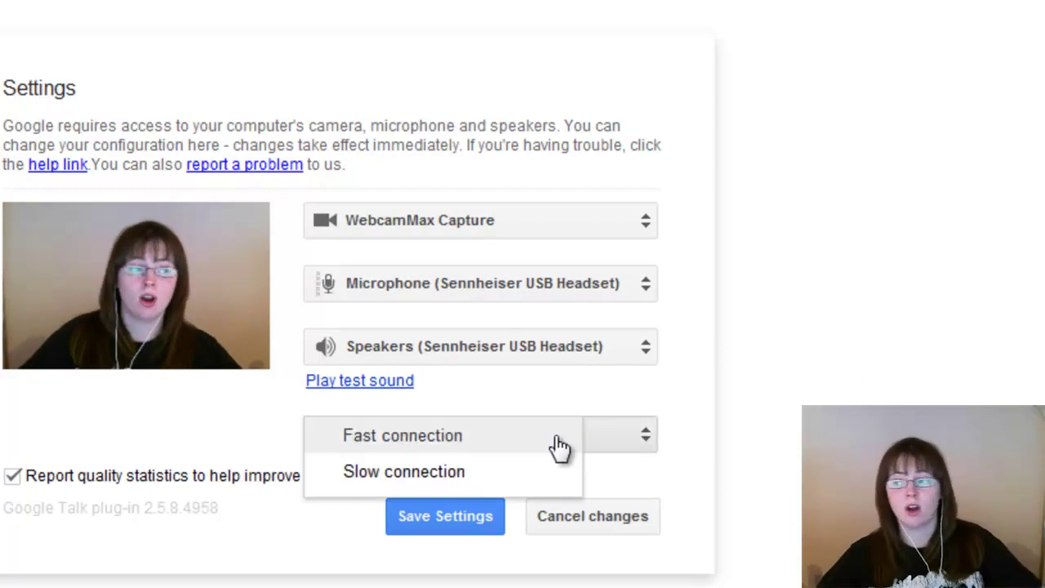
pyautogui.click(791, 435)
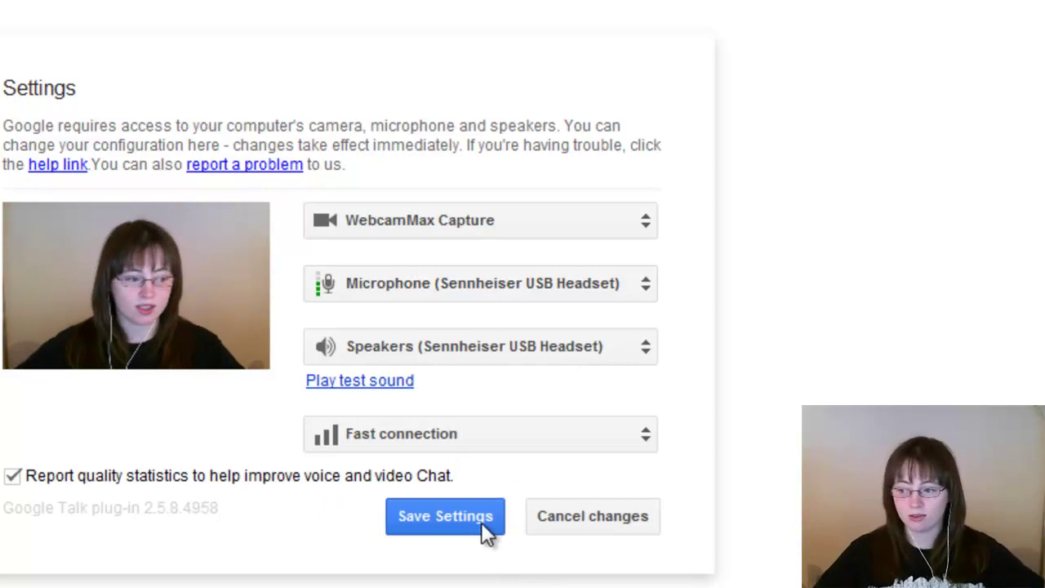
pyautogui.click(557, 519)
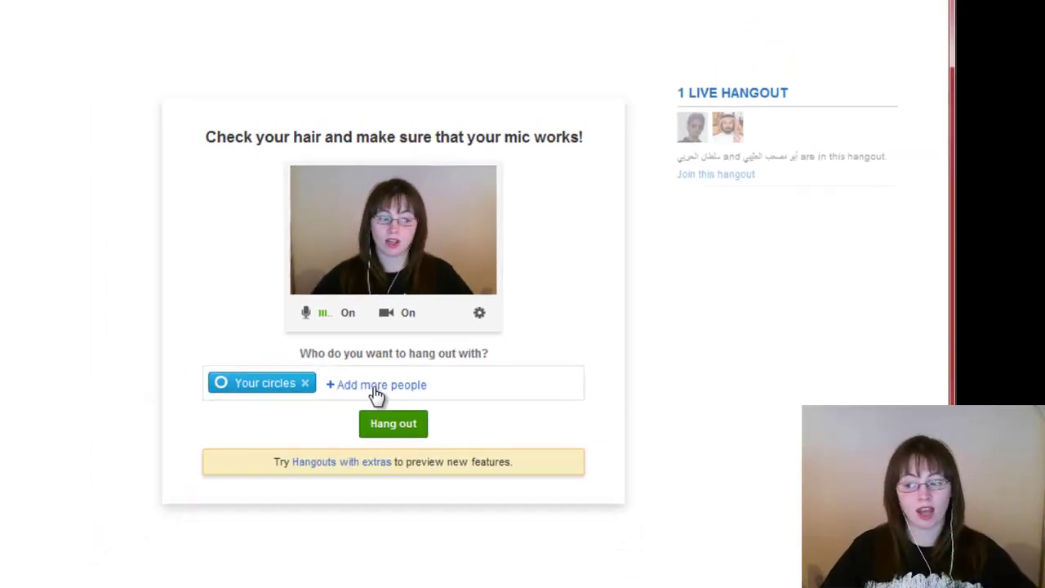
# - Remove Your circles from the people to hang out with and enter the hangout
pyautogui.click(375, 394)
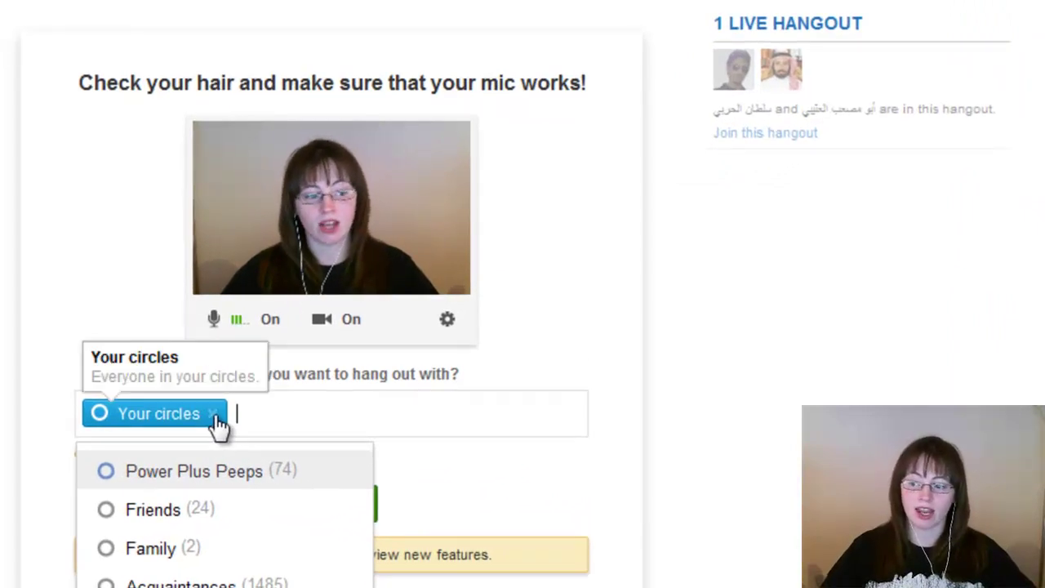
pyautogui.click(216, 415)
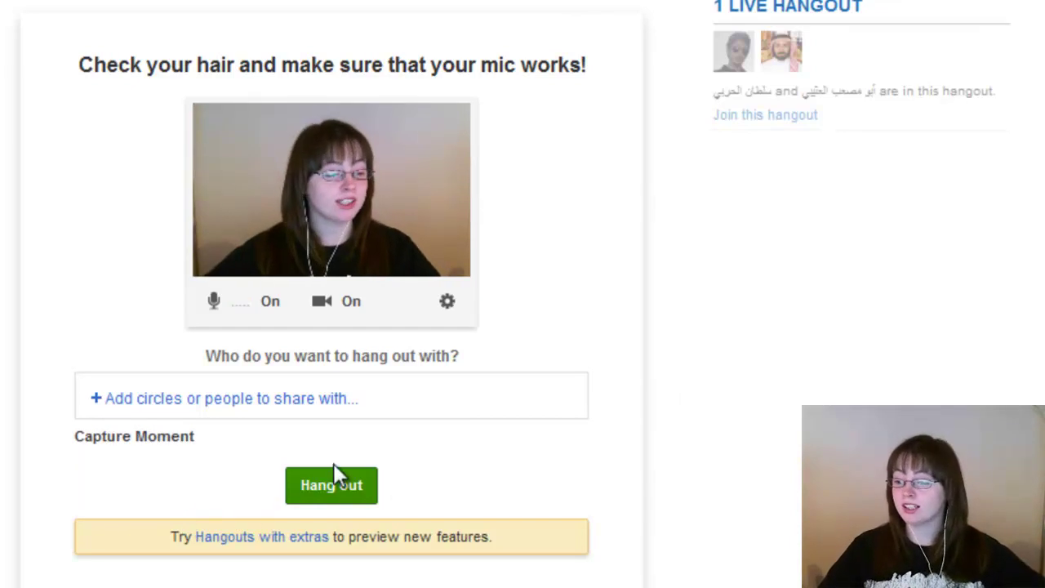
pyautogui.click(351, 481)
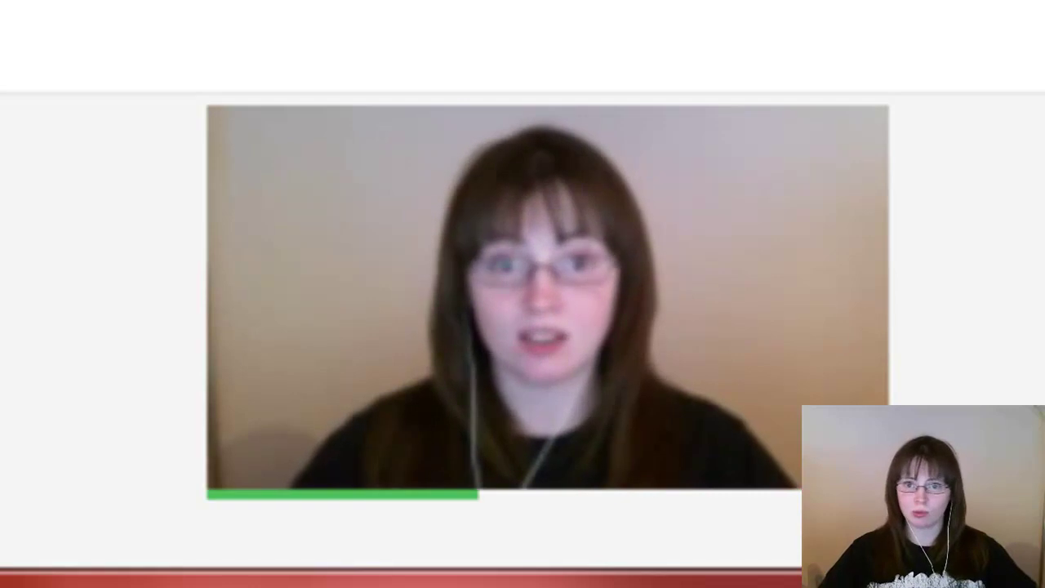
pyautogui.scroll(-1, 523, 283)
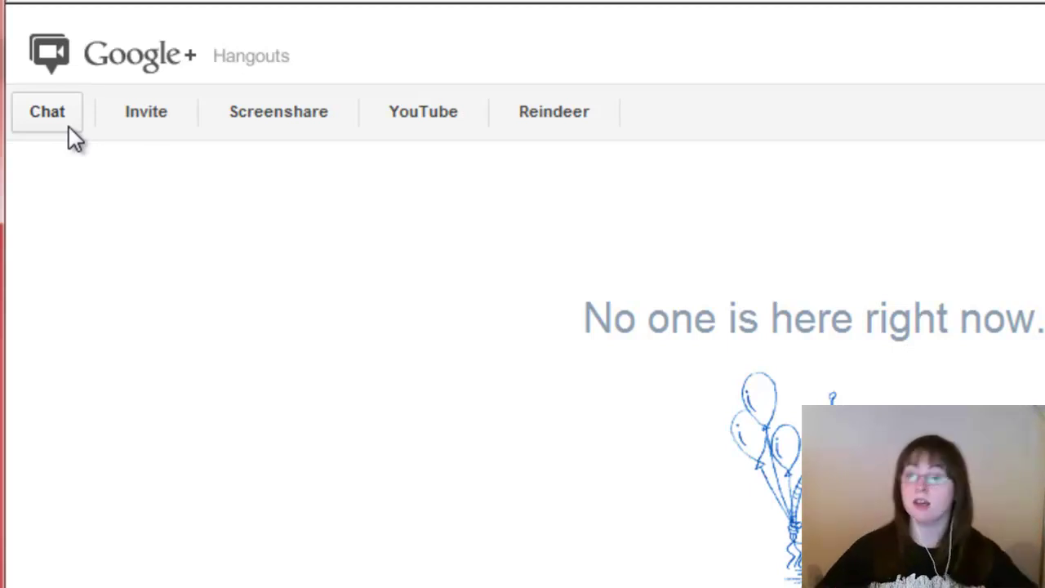
# - Open the hangout's group chat and send the message "Hi!"
pyautogui.click(67, 125)
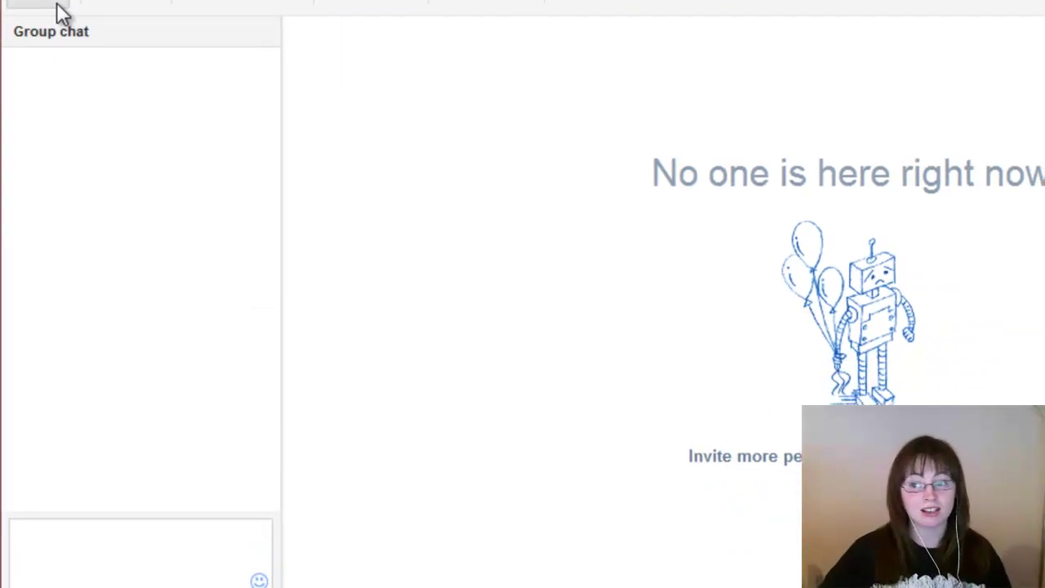
pyautogui.click(139, 568)
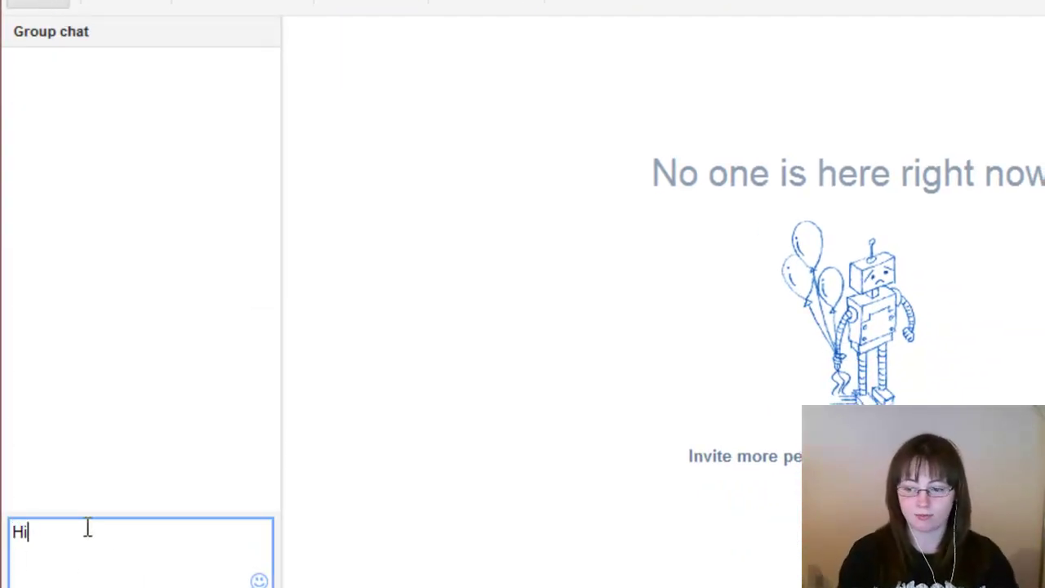
pyautogui.write('Hi!')
pyautogui.press('Return')
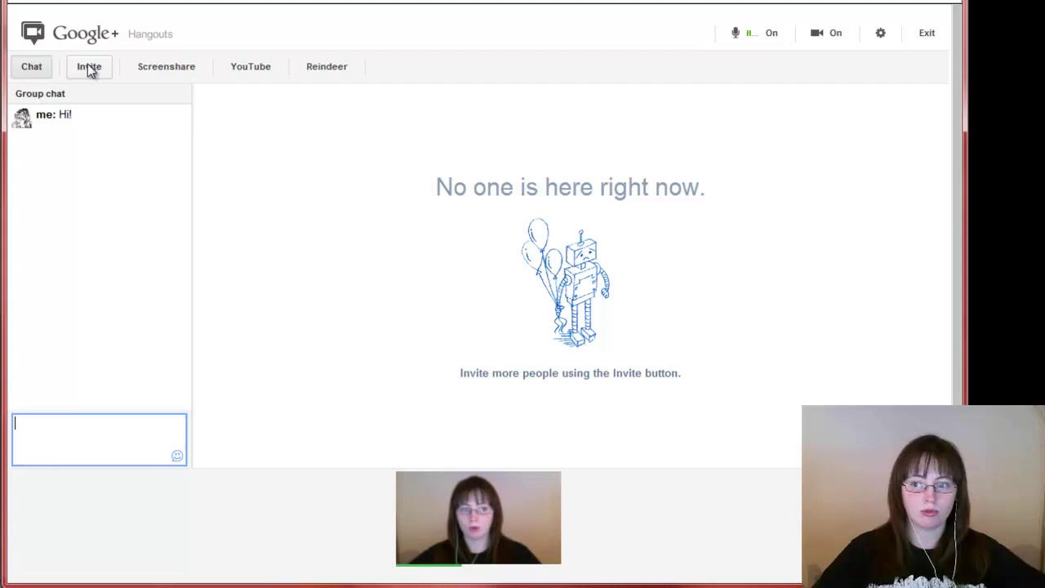
# - Look through the circles that can be invited to the hangout, and close the invitation without sending it
pyautogui.click(88, 66)
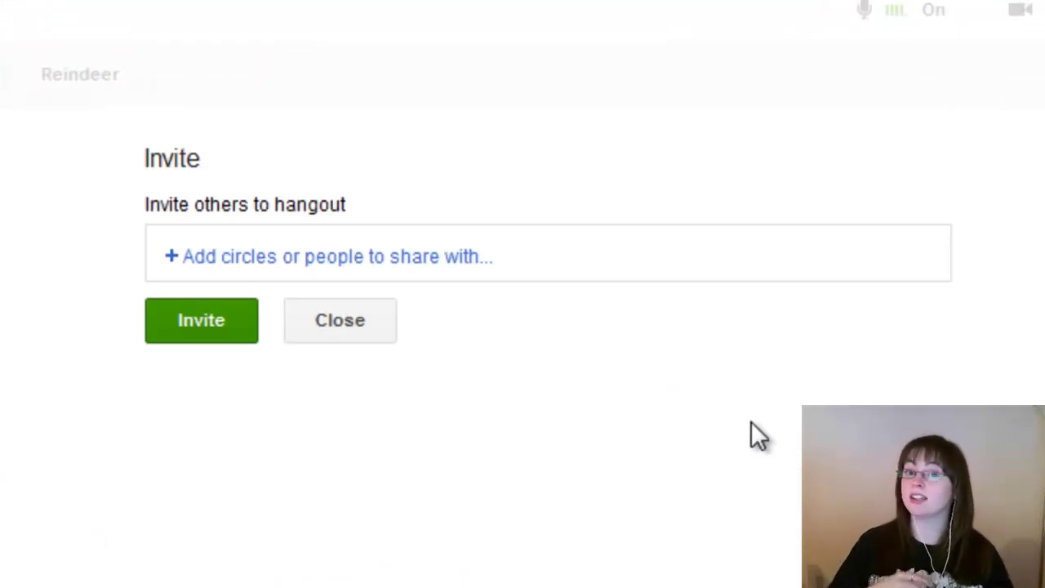
pyautogui.click(347, 276)
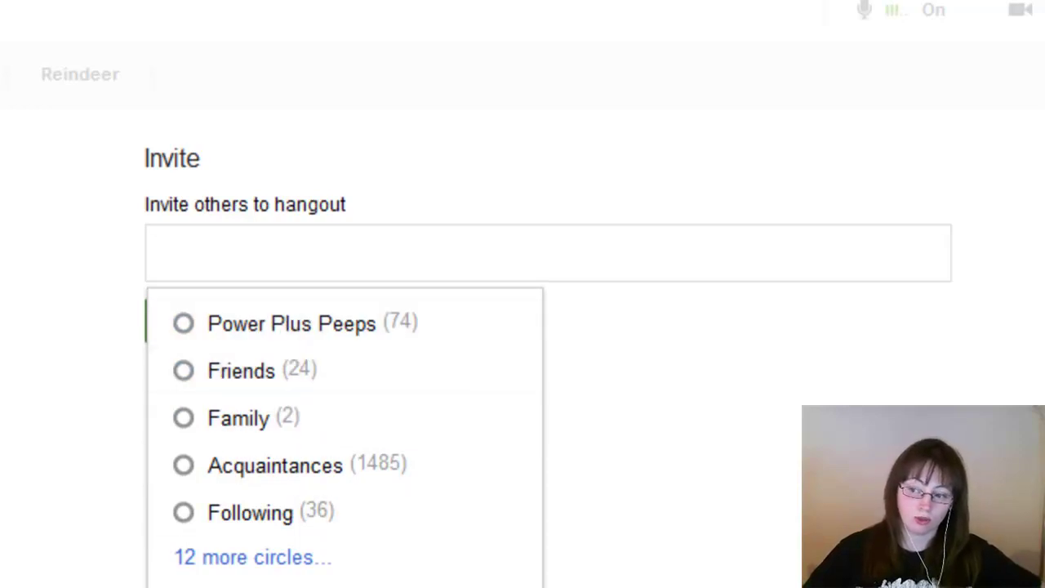
pyautogui.click(664, 400)
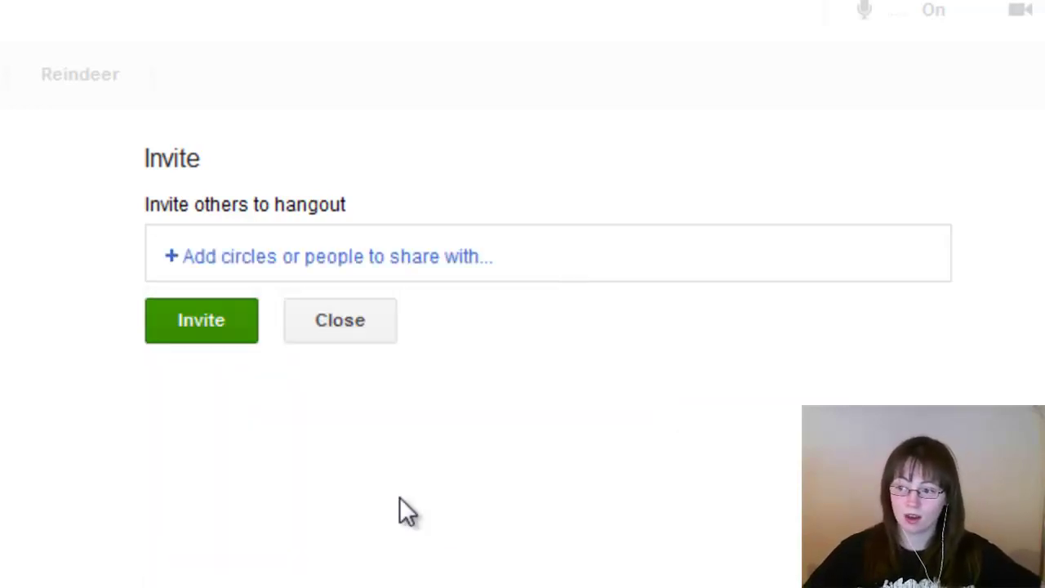
pyautogui.click(335, 323)
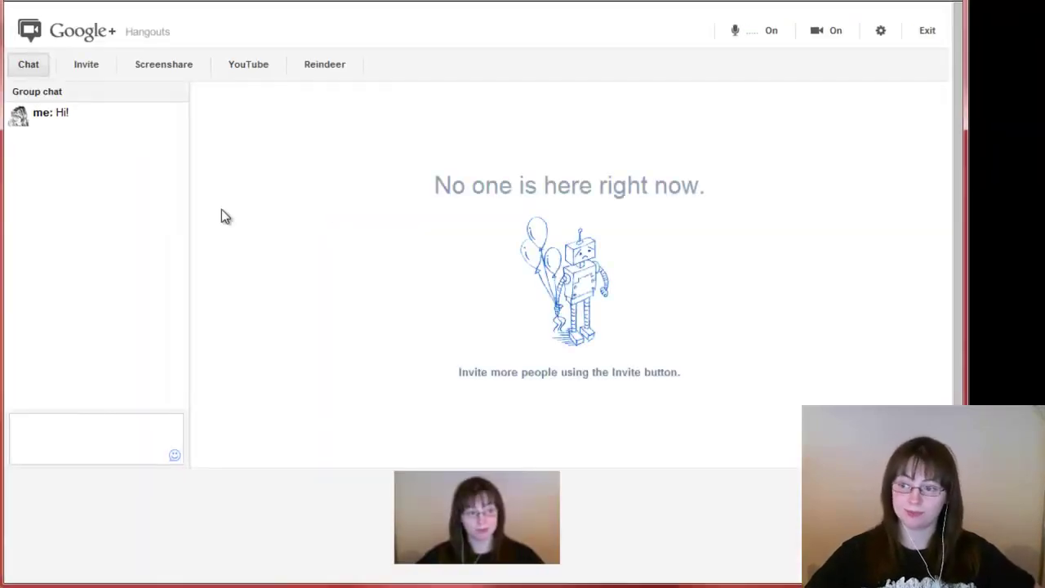
# - Share the Google+ Hangouts - Google Chrome window in the hangout and stop the screen sharing
pyautogui.click(179, 68)
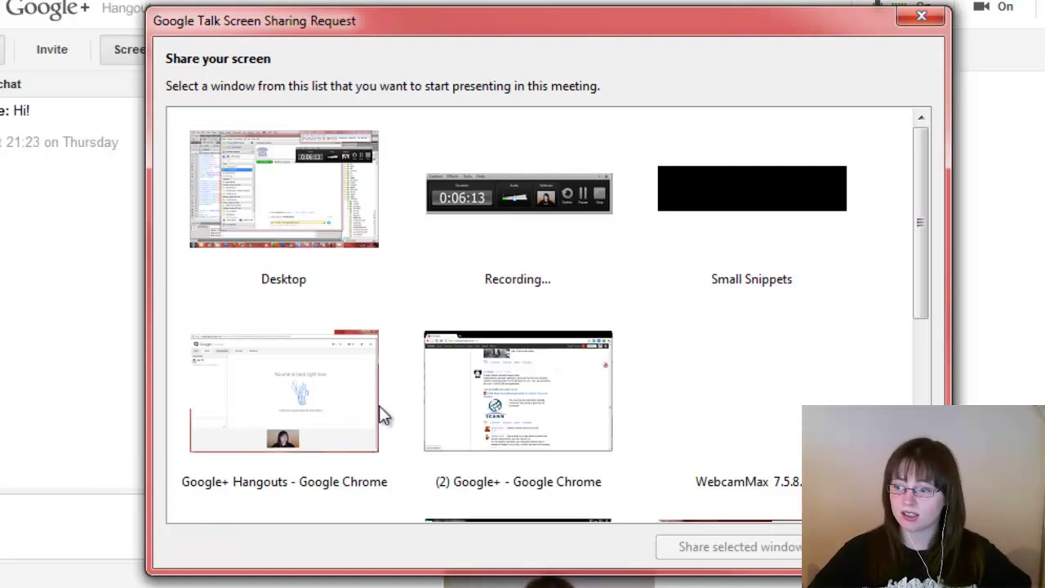
pyautogui.click(301, 397)
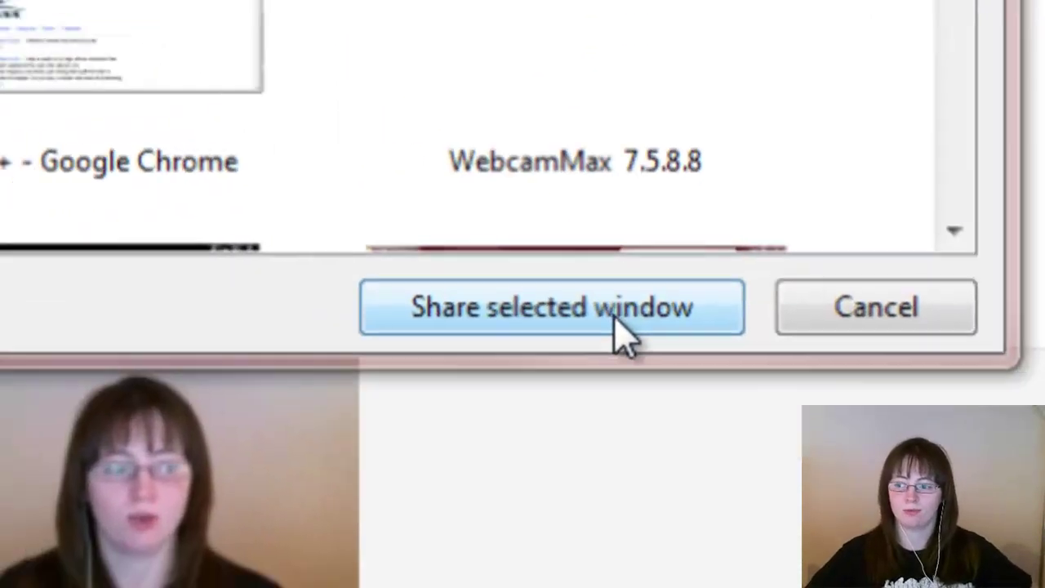
pyautogui.click(618, 320)
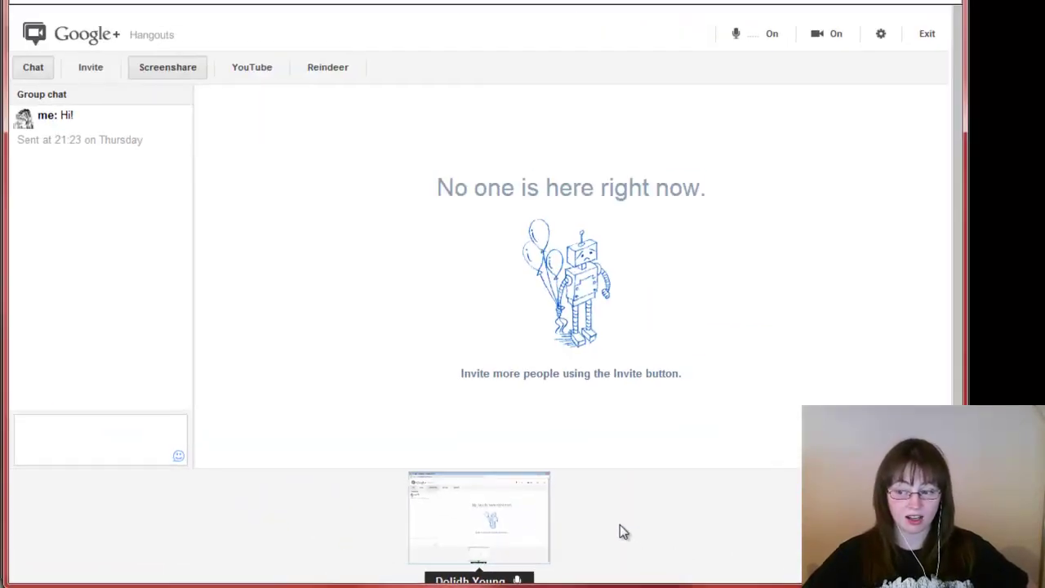
pyautogui.click(188, 68)
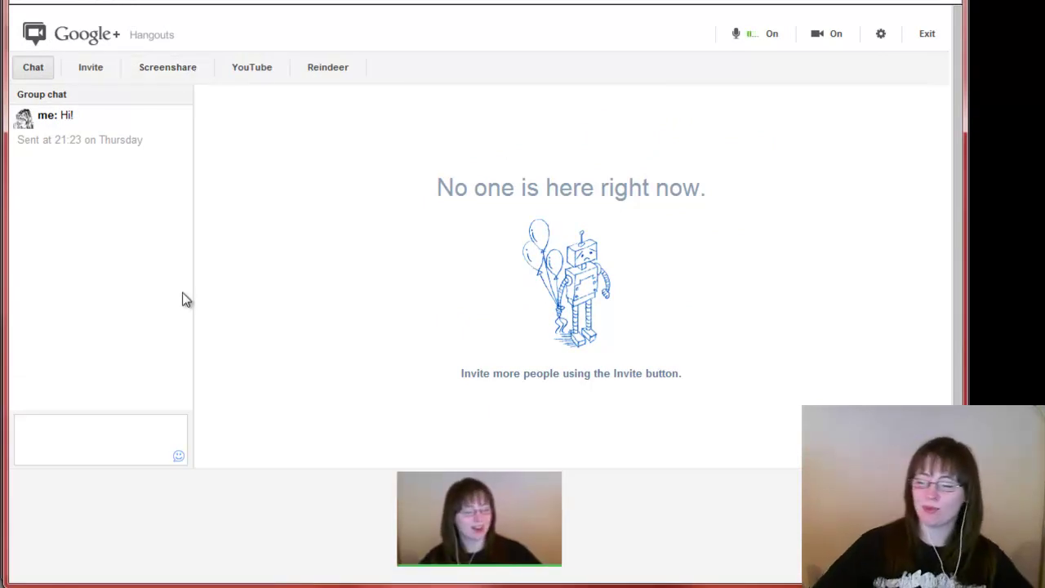
# - Search YouTube inside the hangout for the presenter's first name and play the Isle of Arran holiday video
pyautogui.click(263, 65)
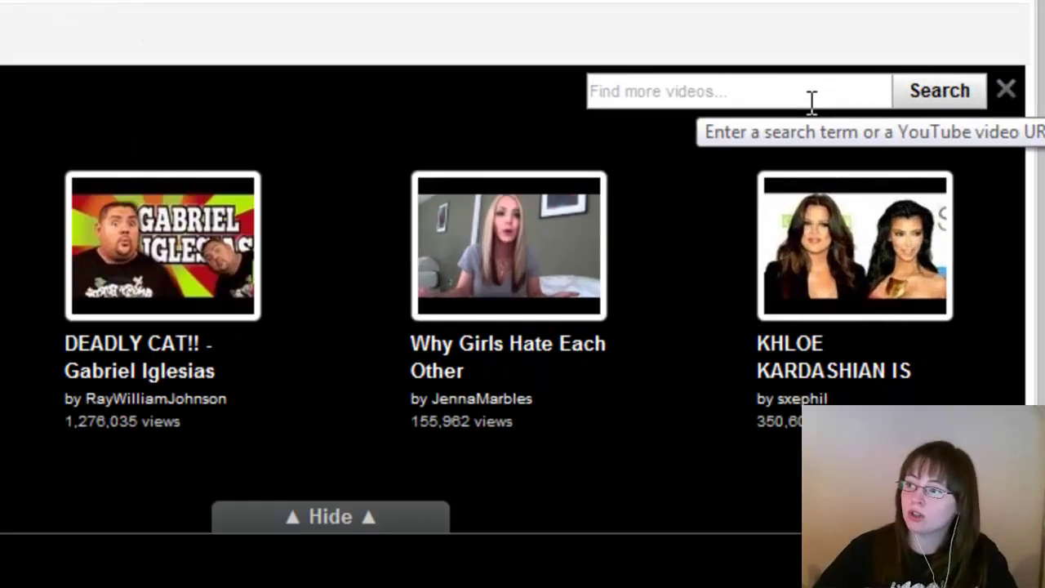
pyautogui.click(876, 72)
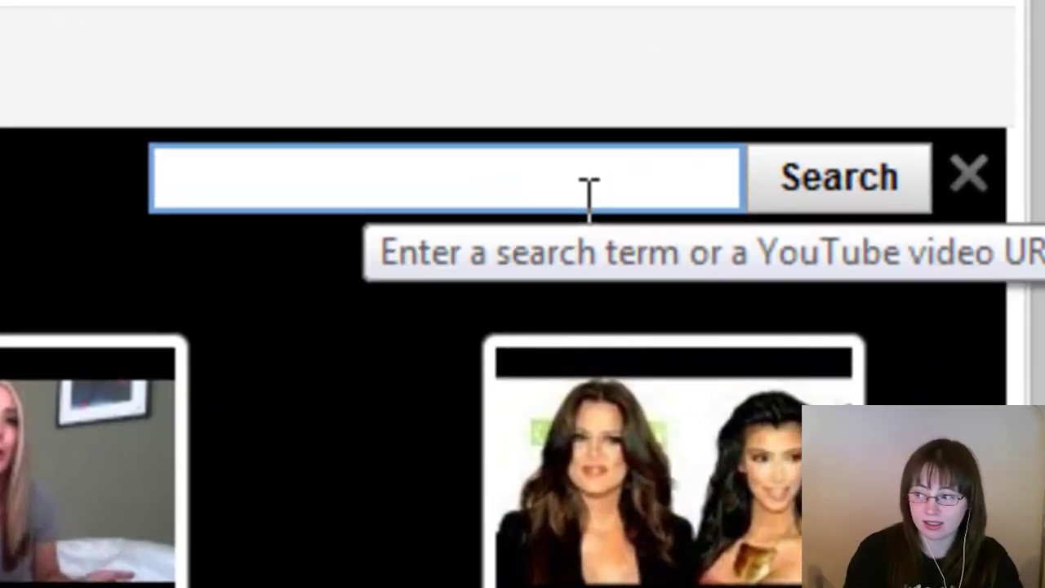
pyautogui.write('Dolidh')
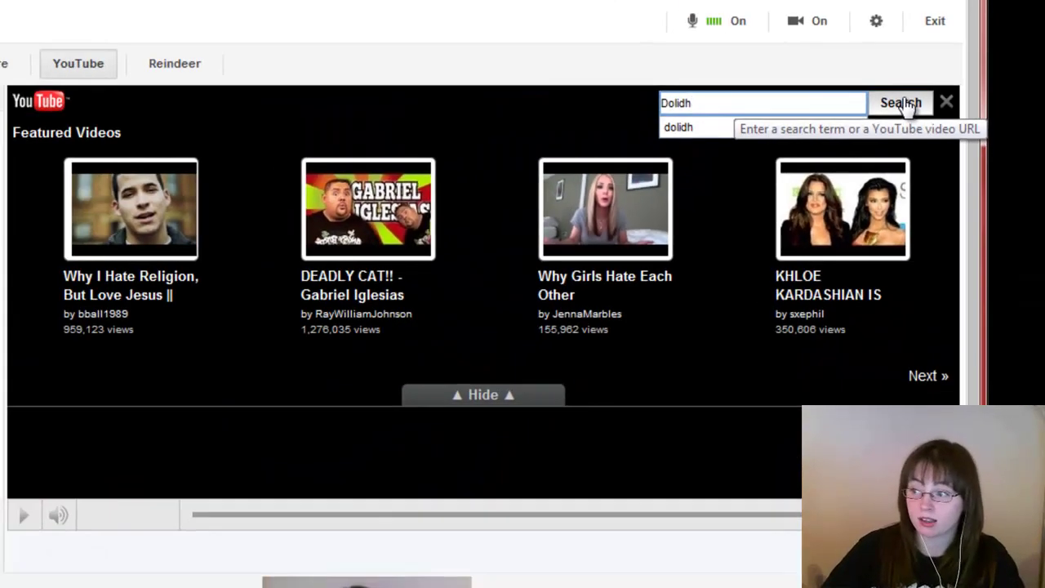
pyautogui.click(905, 105)
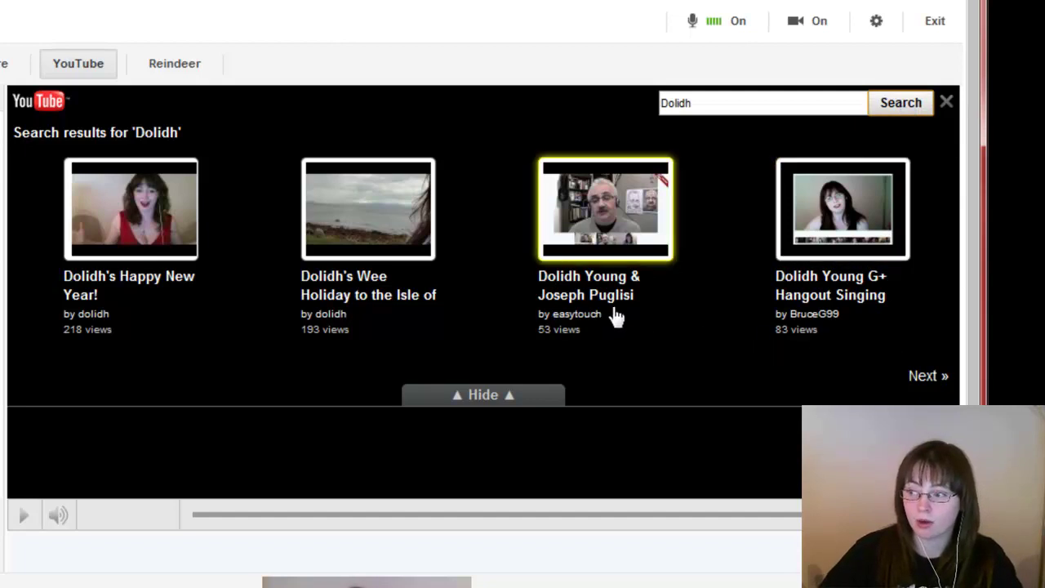
pyautogui.click(370, 212)
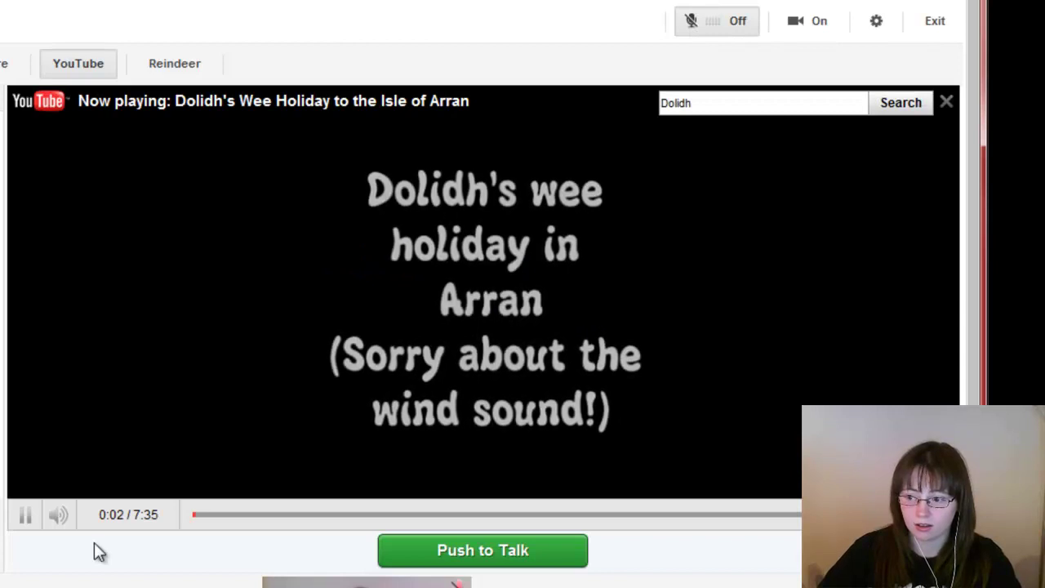
# - Pause the shared video, resume it, pause it again, and close the YouTube player
pyautogui.click(40, 516)
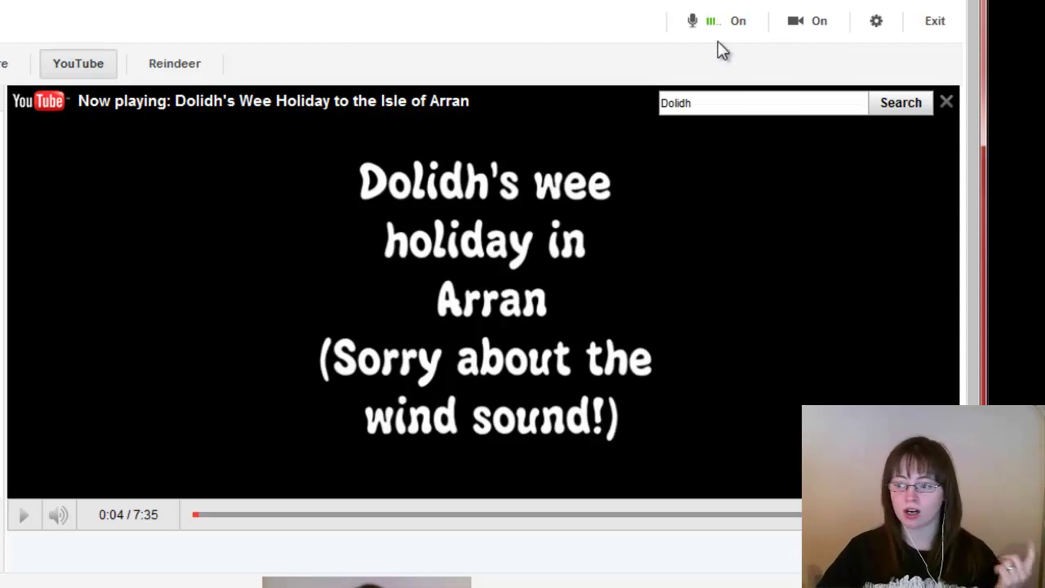
pyautogui.click(23, 525)
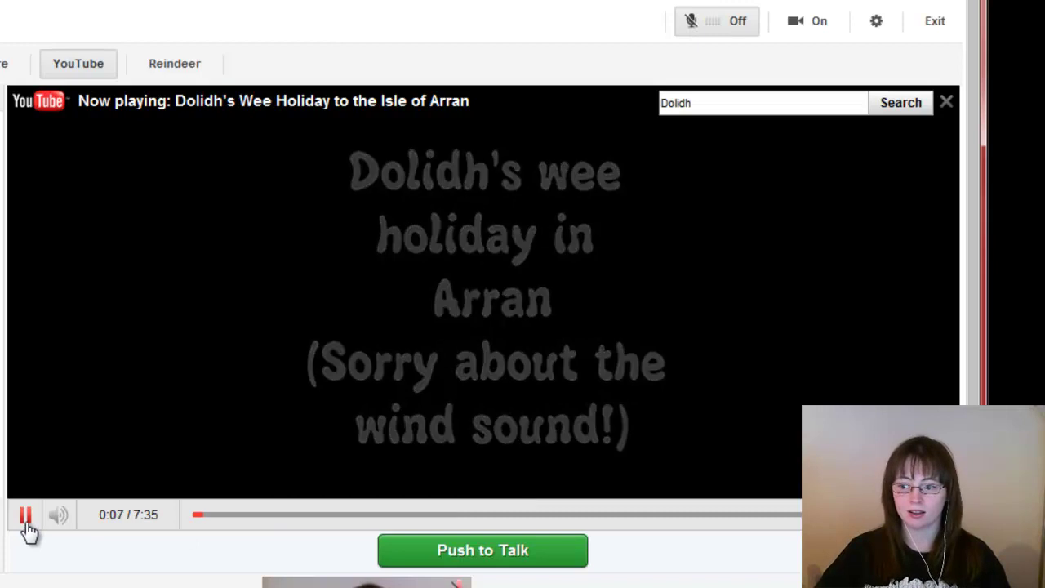
pyautogui.click(25, 527)
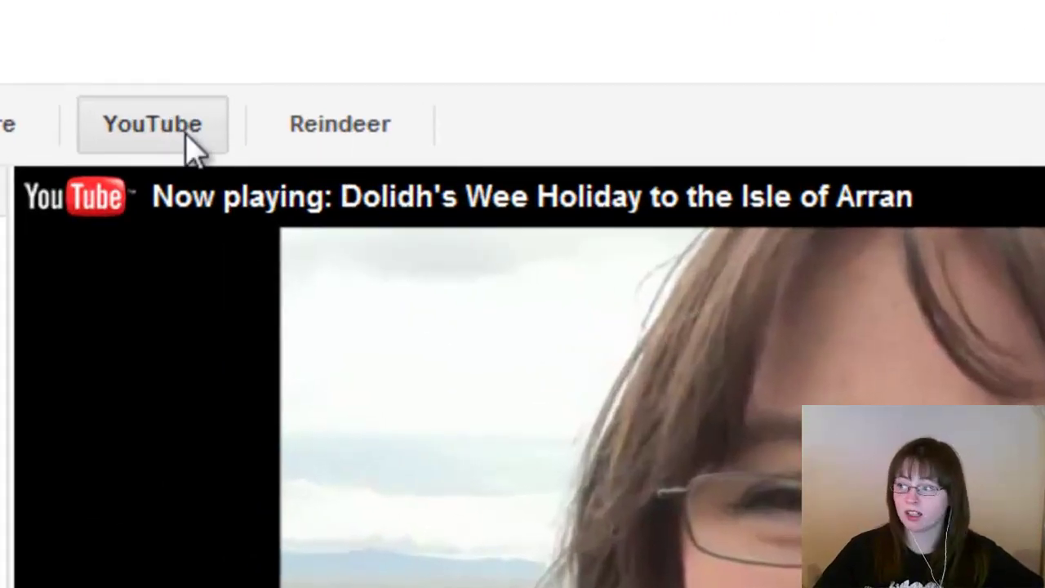
pyautogui.click(187, 136)
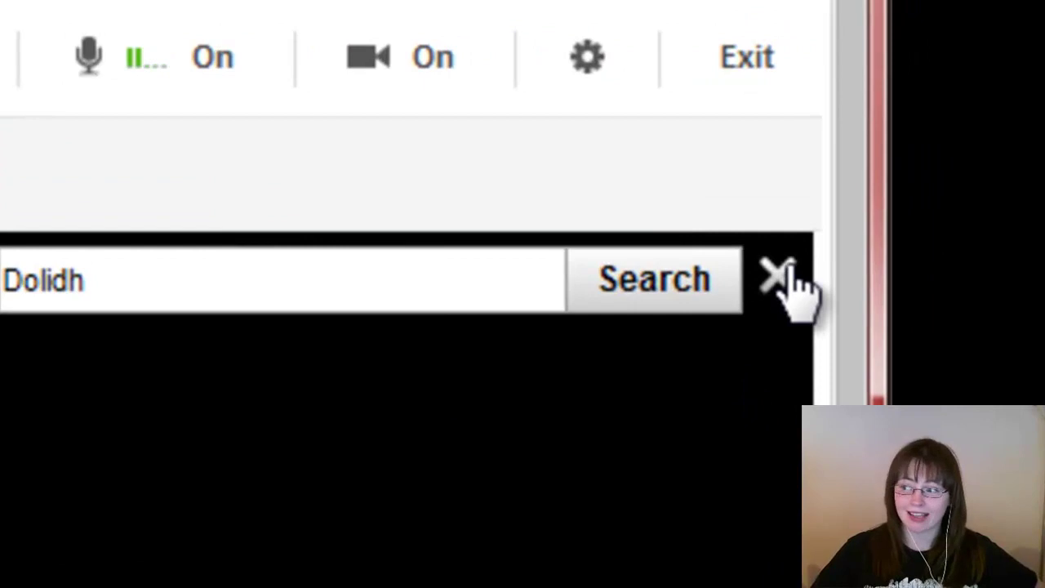
pyautogui.click(784, 278)
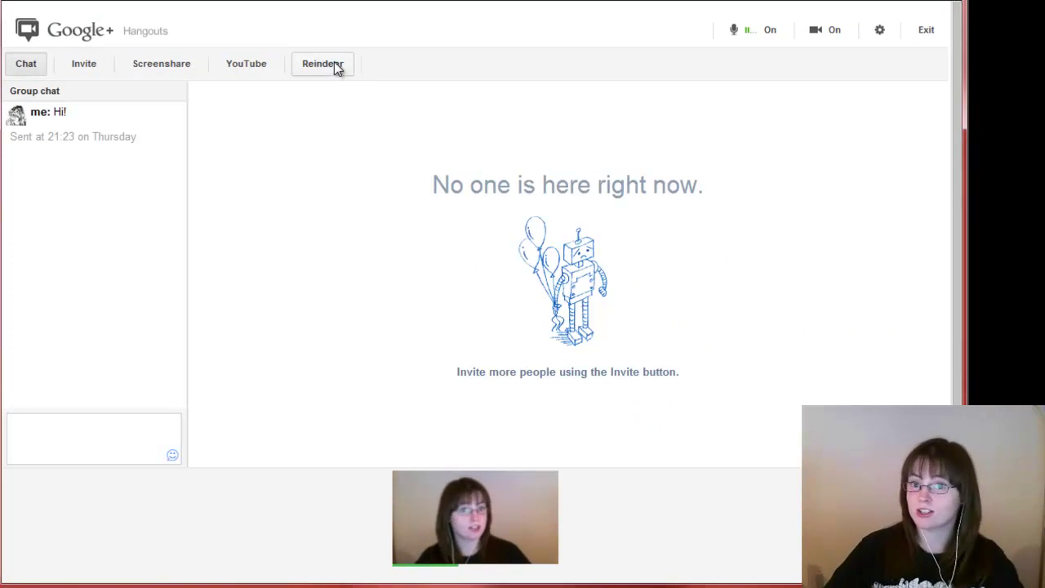
# - Turn on the Reindeer feature in the hangout and turn it off again
pyautogui.click(337, 70)
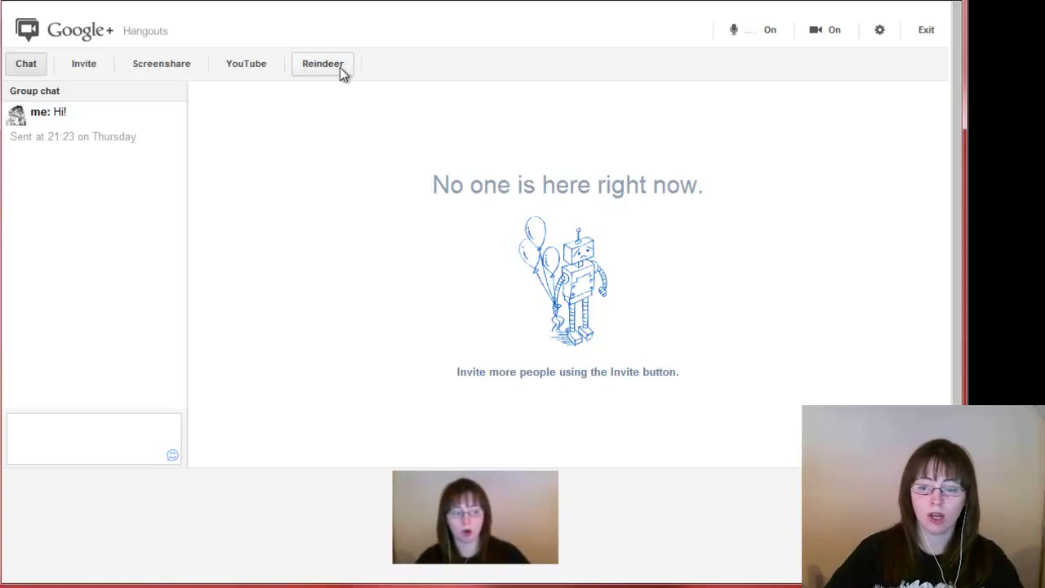
pyautogui.click(339, 67)
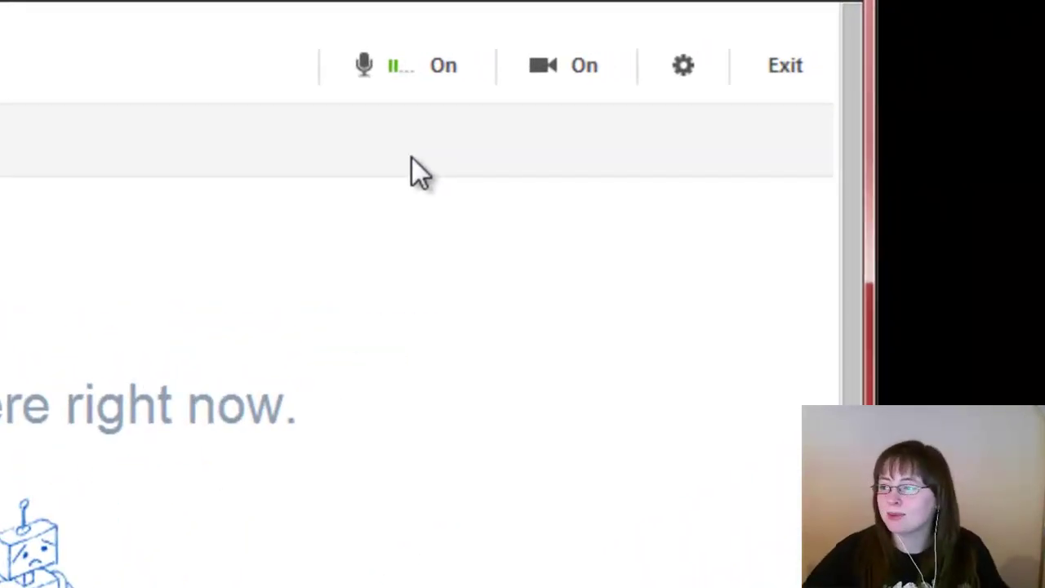
# - Mute and unmute the hangout microphone, and turn the camera off and back on
pyautogui.click(383, 73)
pyautogui.click(383, 73)
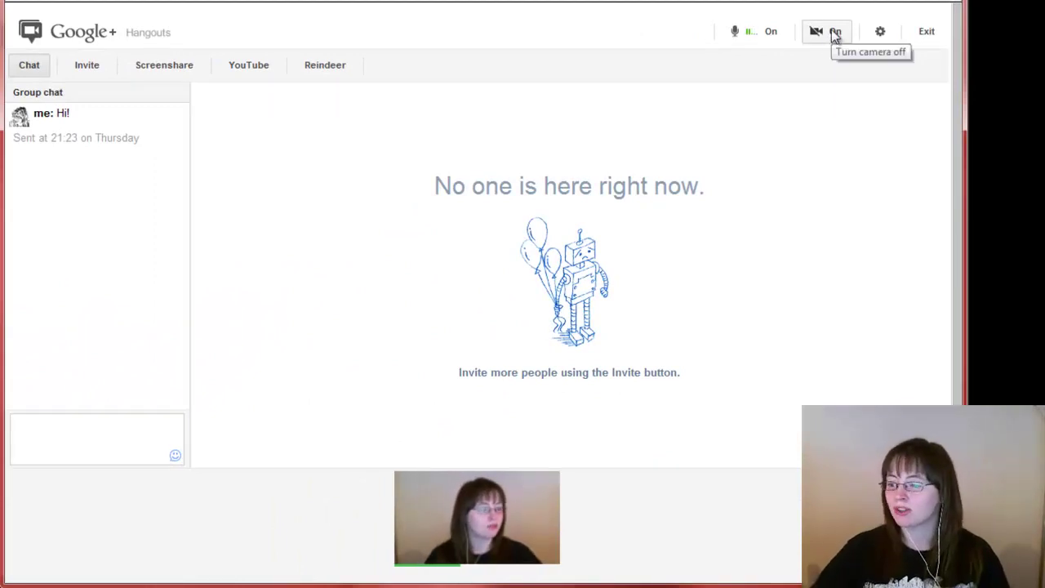
pyautogui.click(834, 35)
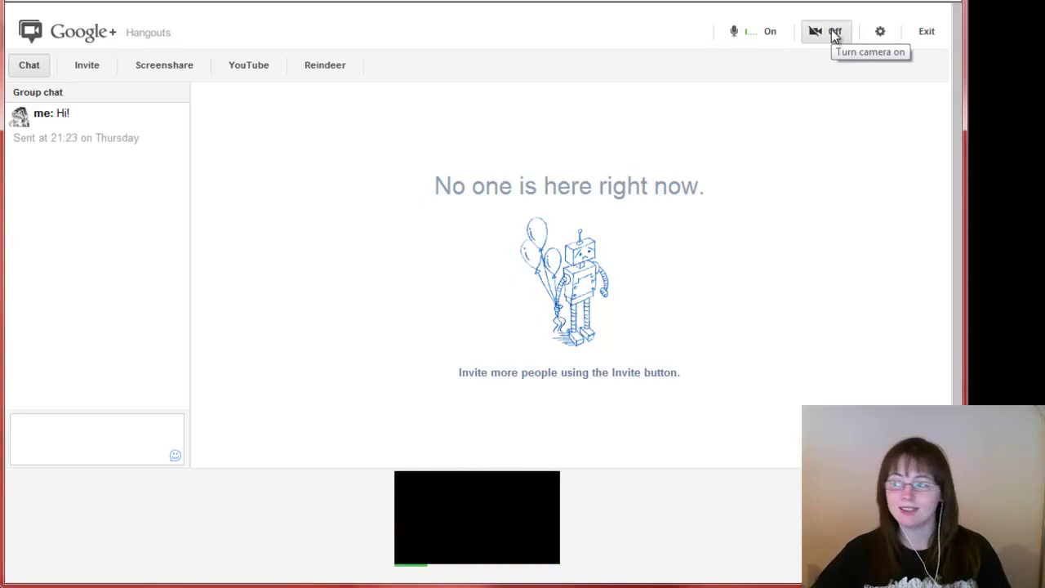
pyautogui.click(834, 34)
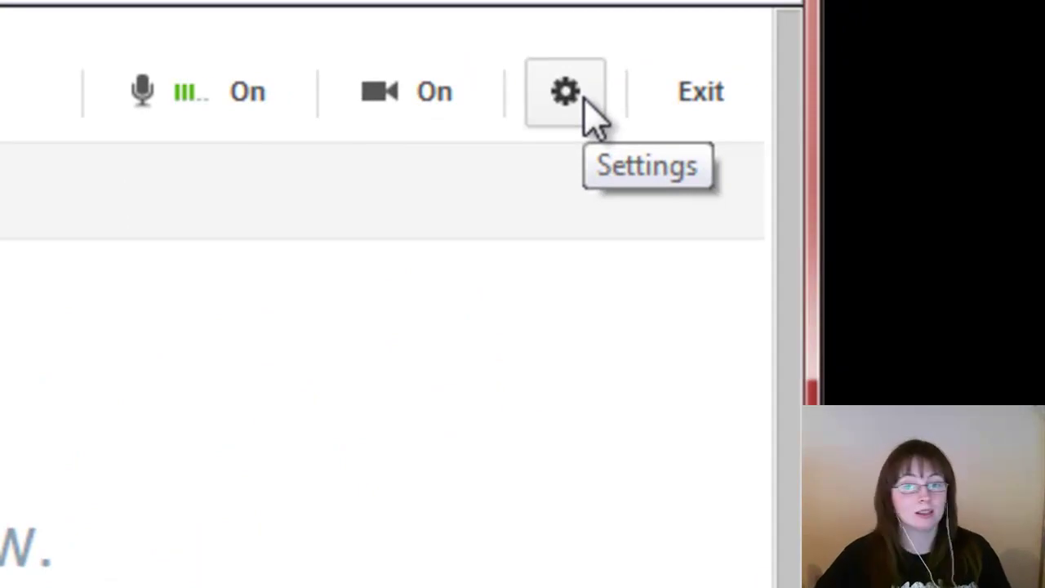
# - View the hangout's camera, microphone, speaker and connection settings, close them without saving, and exit the hangout
pyautogui.click(571, 94)
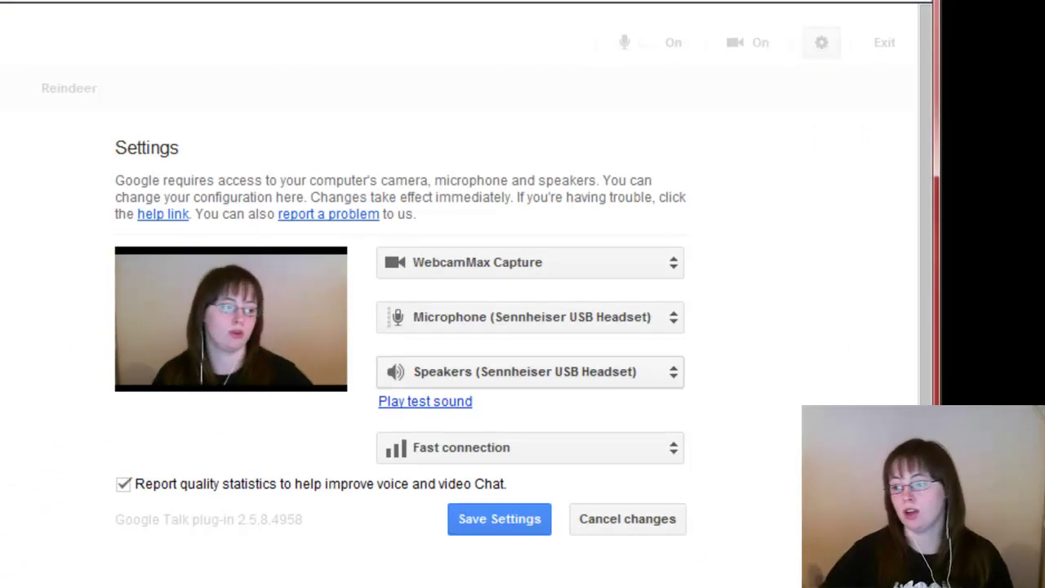
pyautogui.click(633, 501)
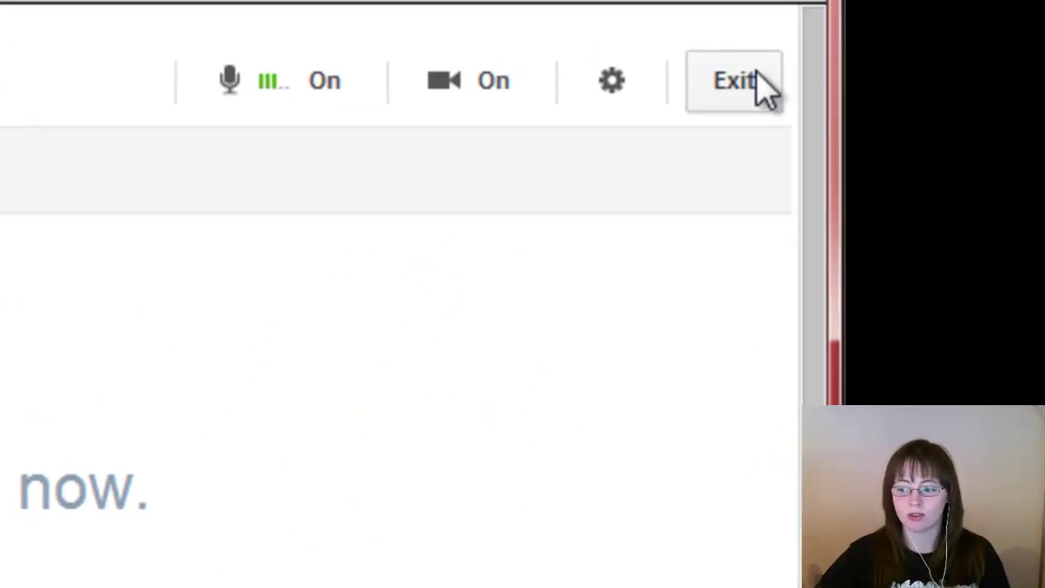
pyautogui.click(735, 82)
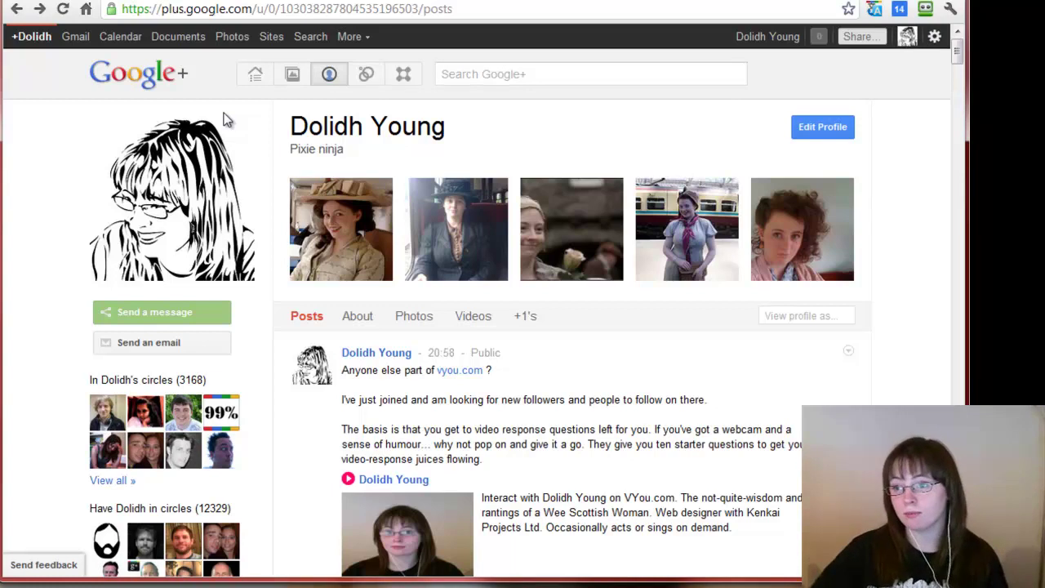
# - Search Google+ from the home stream for a contact's first name and open that contact's profile posts
pyautogui.click(33, 41)
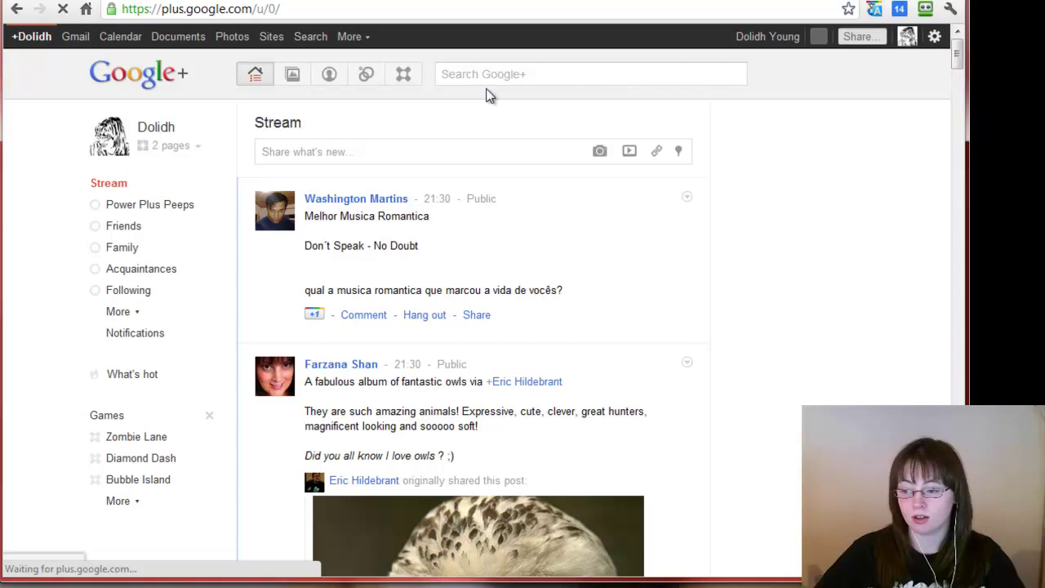
pyautogui.scroll(-4, 807, 290)
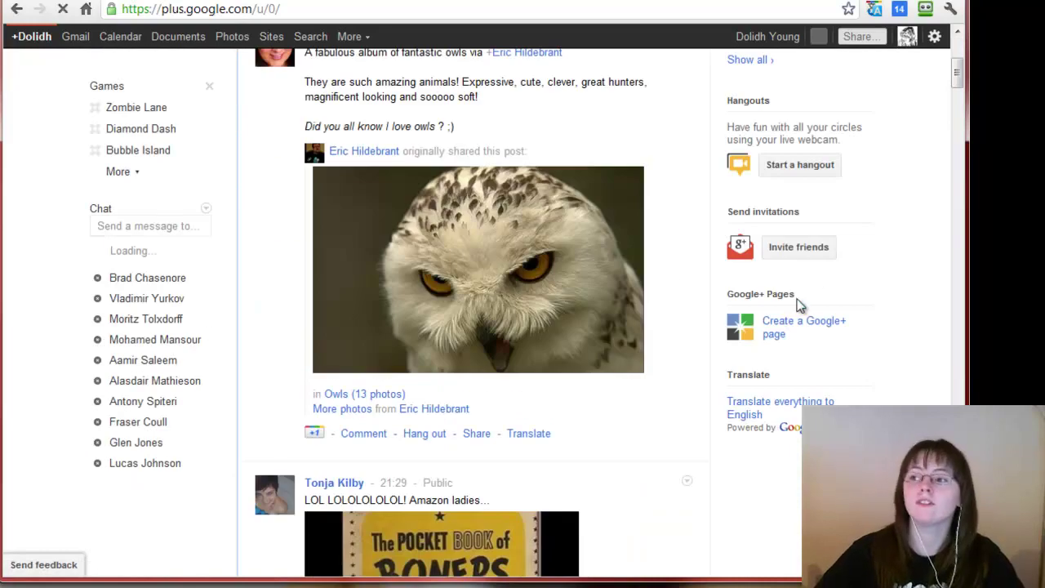
pyautogui.scroll(4, 796, 306)
pyautogui.click(500, 72)
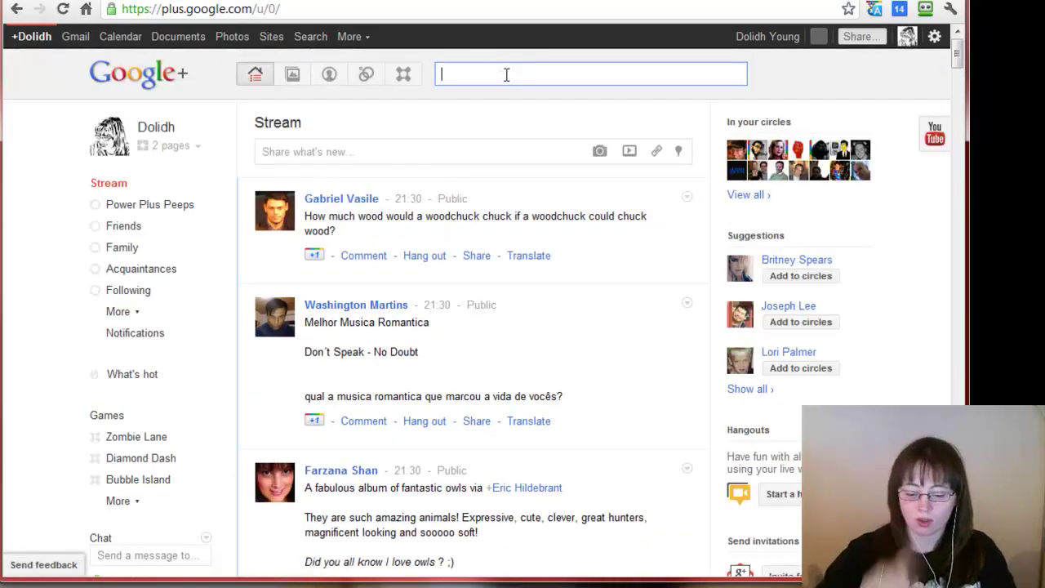
pyautogui.write('Brad')
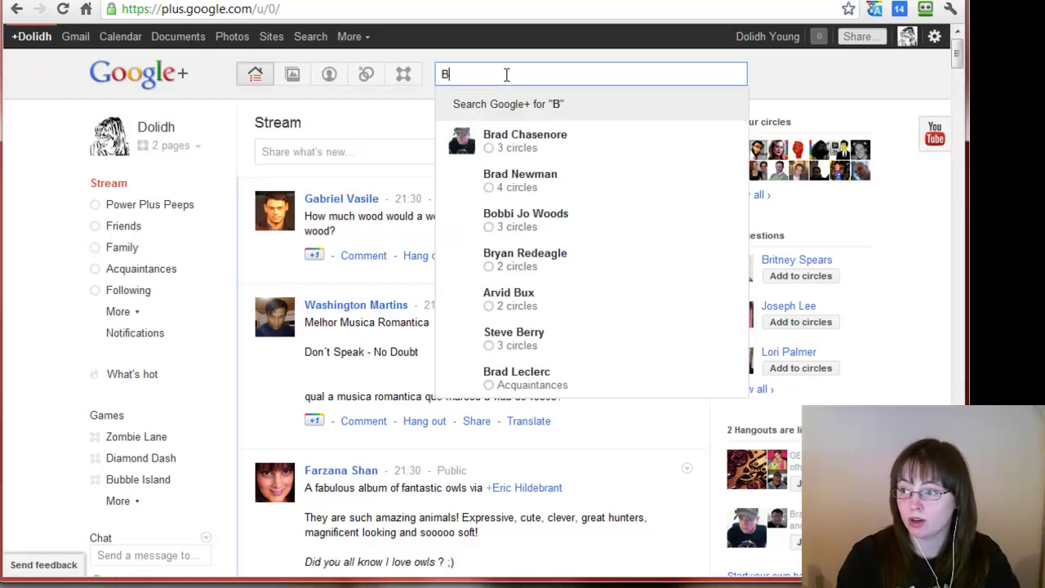
pyautogui.click(603, 152)
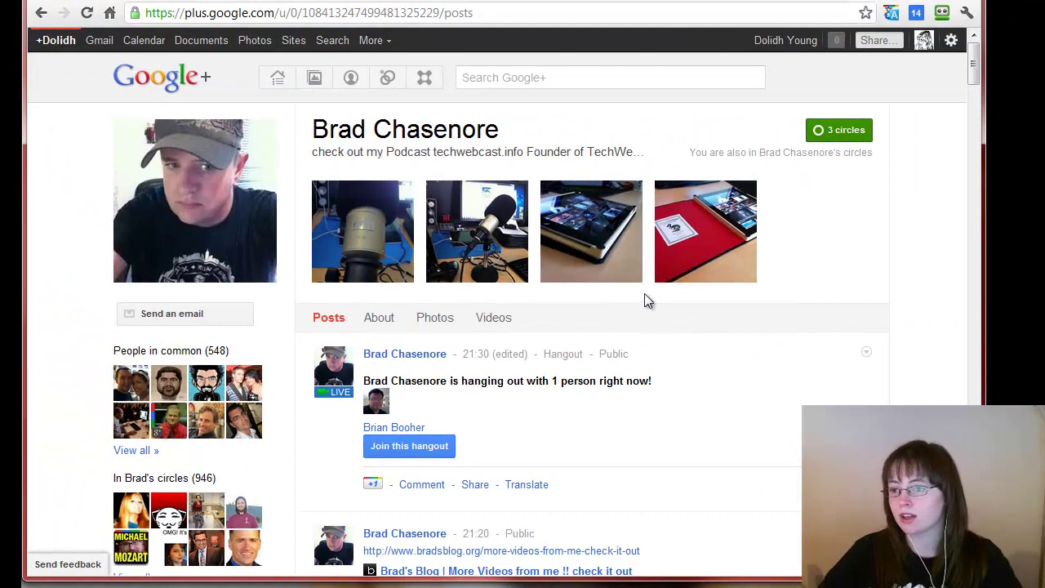
# - Return to the home stream and start your own hangout from the list of live hangouts
pyautogui.click(58, 46)
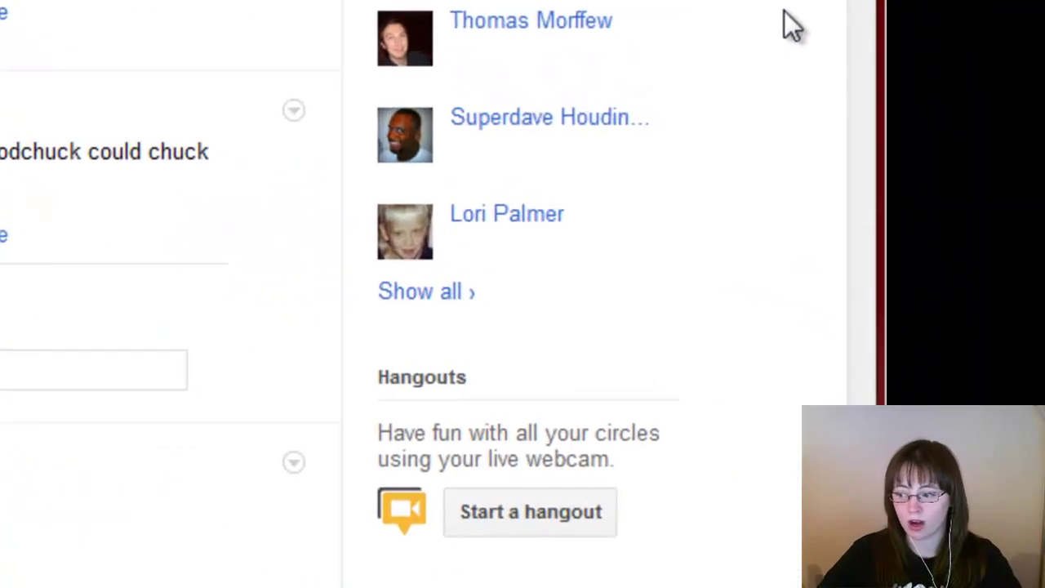
pyautogui.scroll(-1, 551, 579)
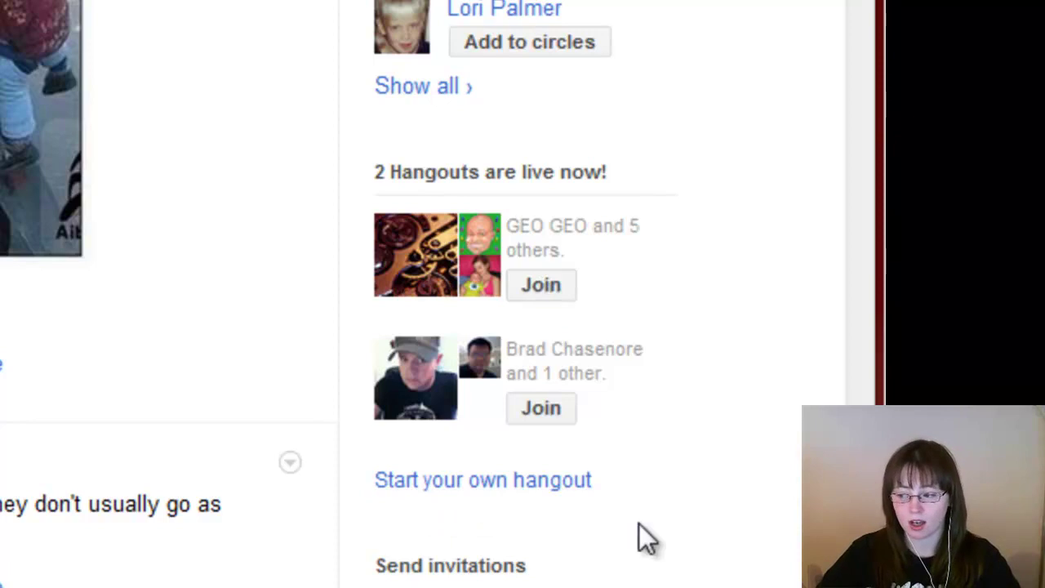
pyautogui.click(535, 484)
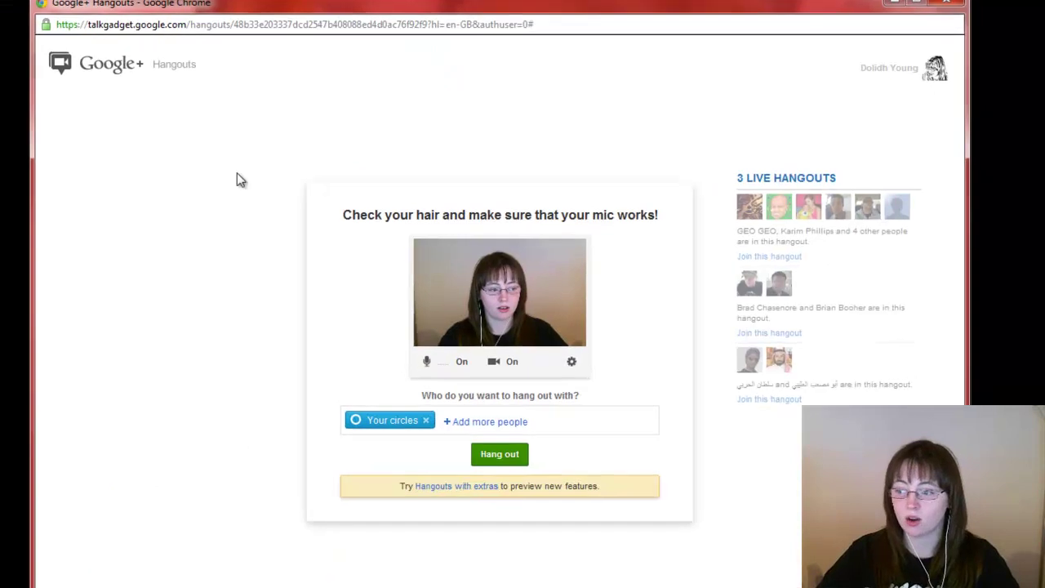